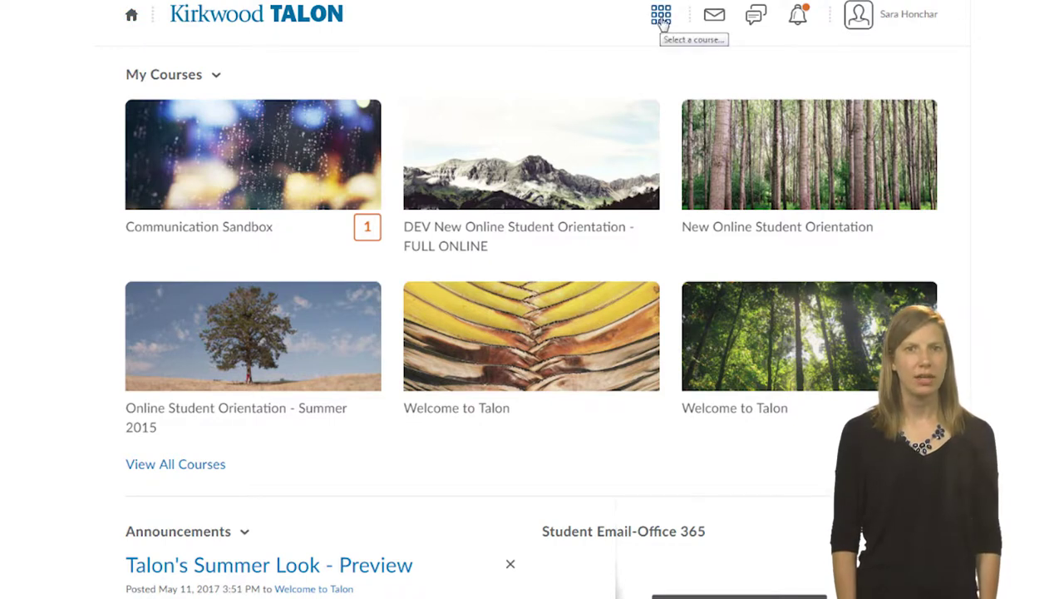
# - Glance at the course selector and the personal account menu, closing each again
pyautogui.click(661, 17)
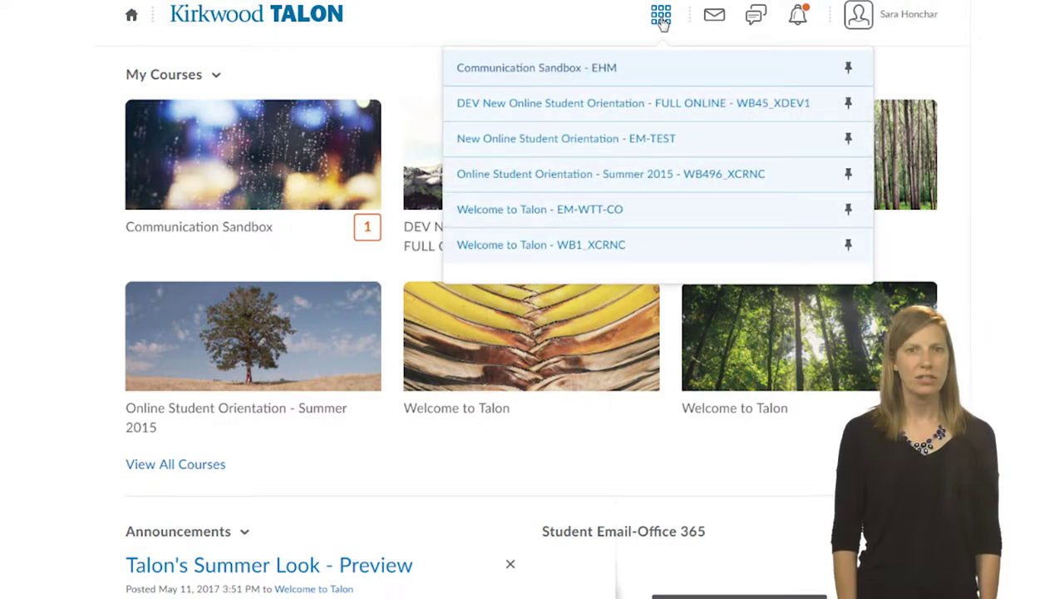
pyautogui.click(662, 22)
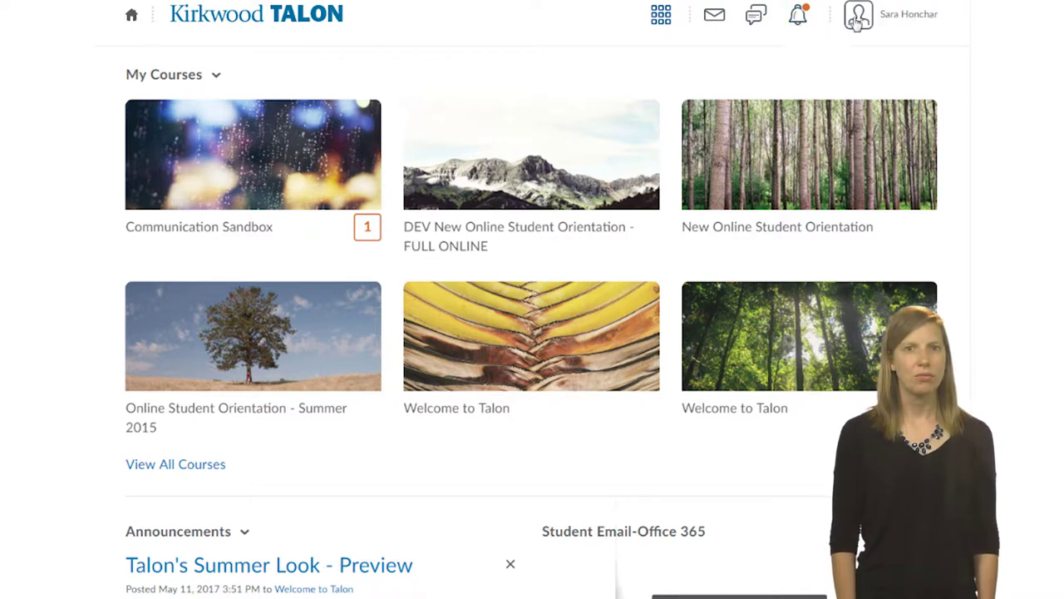
pyautogui.click(908, 23)
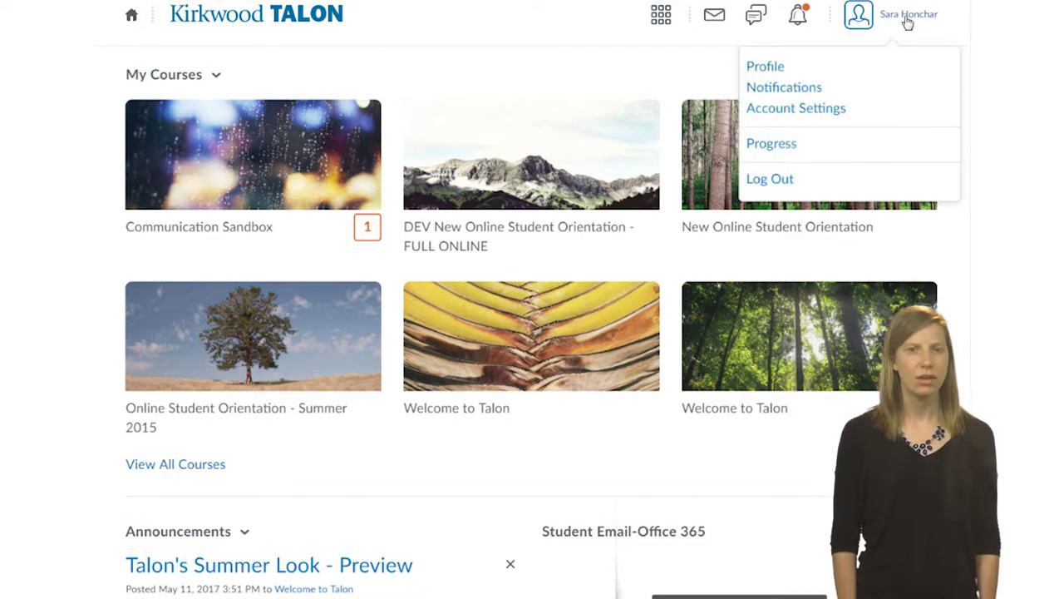
pyautogui.click(908, 23)
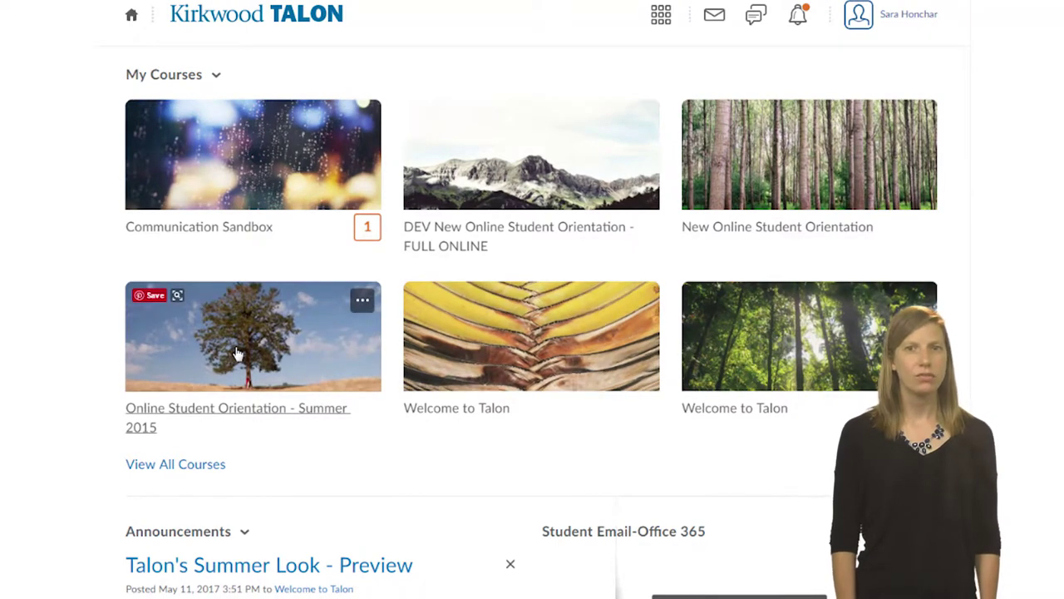
# - Pin the Developmental Psychology 2015SP course from the Unpinned list in View All Courses
pyautogui.click(174, 466)
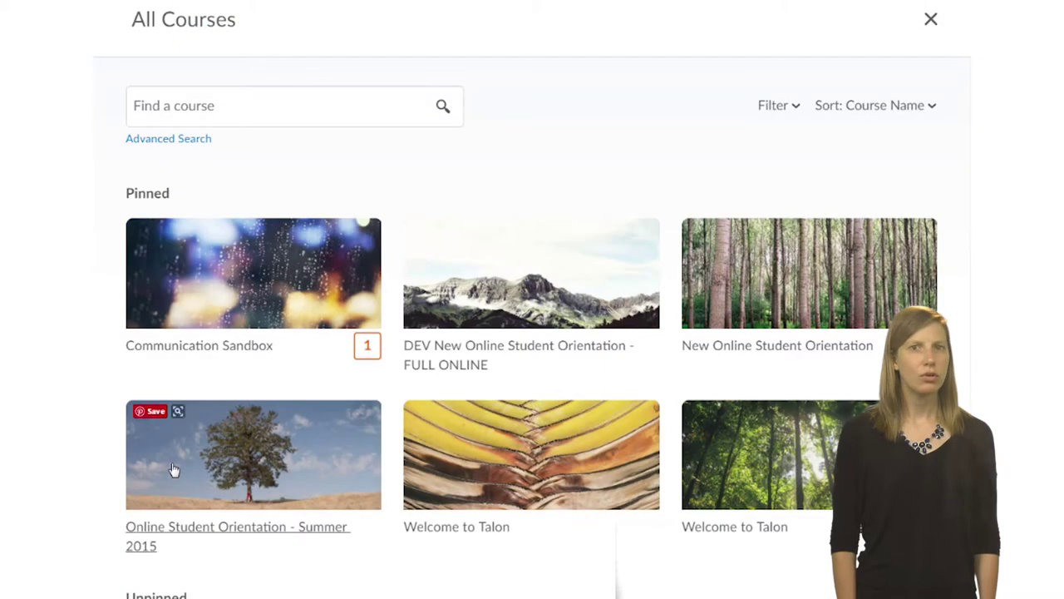
pyautogui.moveTo(362, 243)
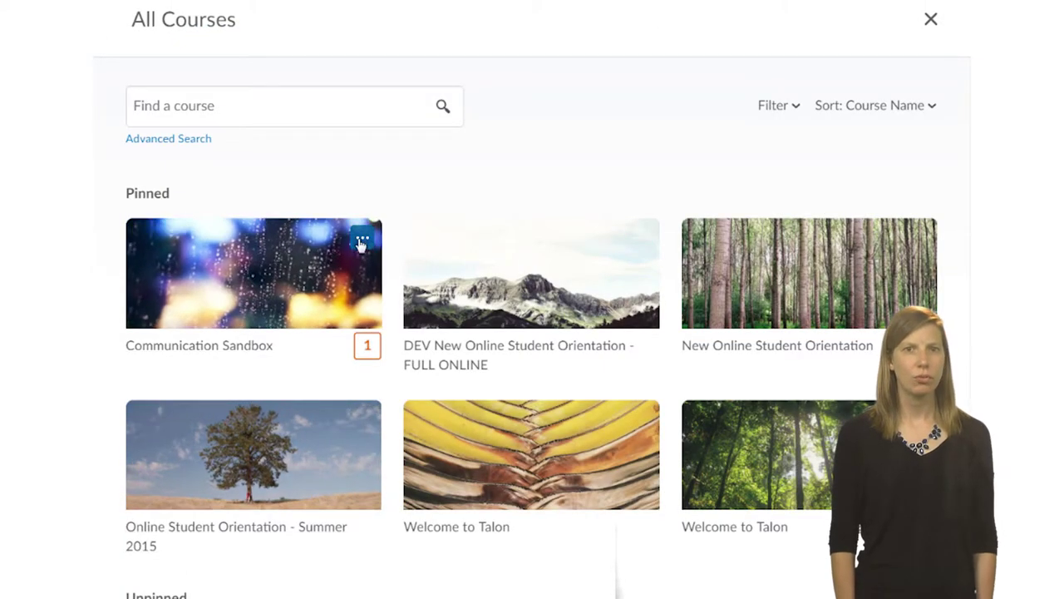
pyautogui.moveTo(548, 380)
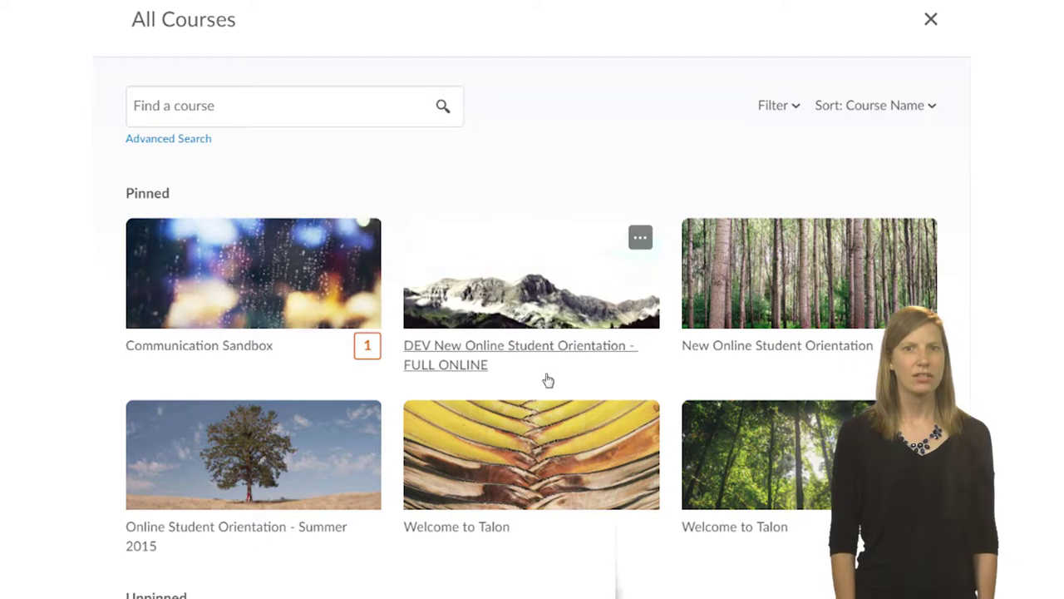
pyautogui.scroll(-2, 548, 379)
pyautogui.click(359, 474)
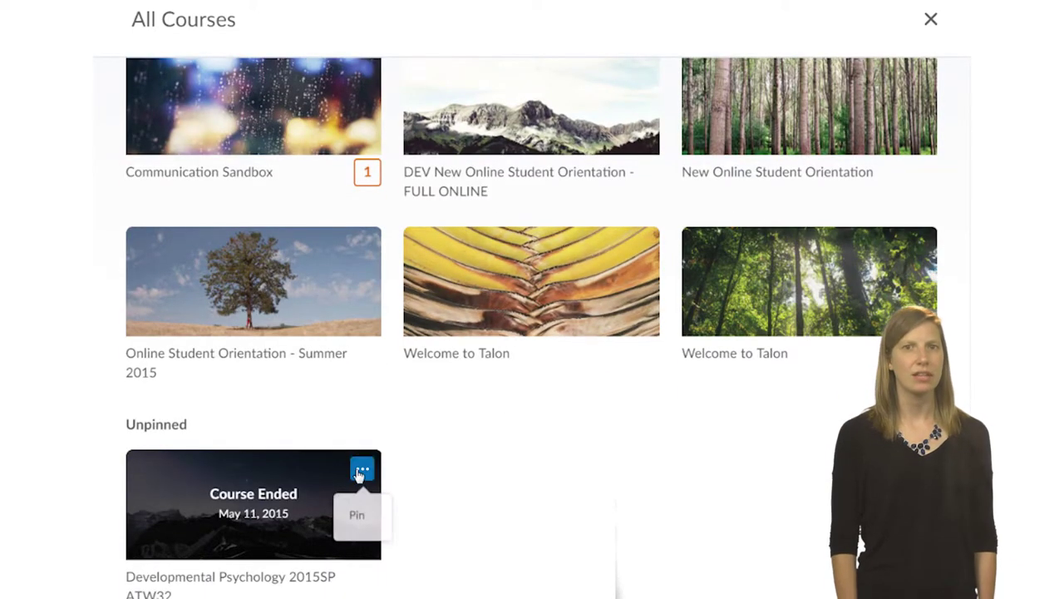
pyautogui.click(363, 517)
pyautogui.click(931, 19)
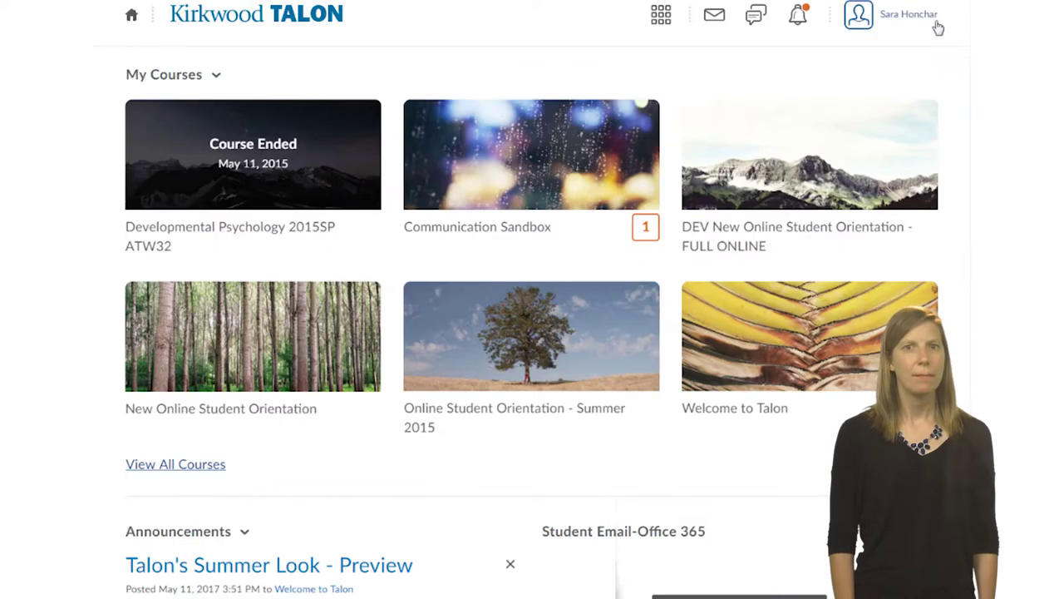
# - Scroll through the homepage announcements and widgets
pyautogui.scroll(-4, 961, 64)
pyautogui.scroll(-2, 532, 333)
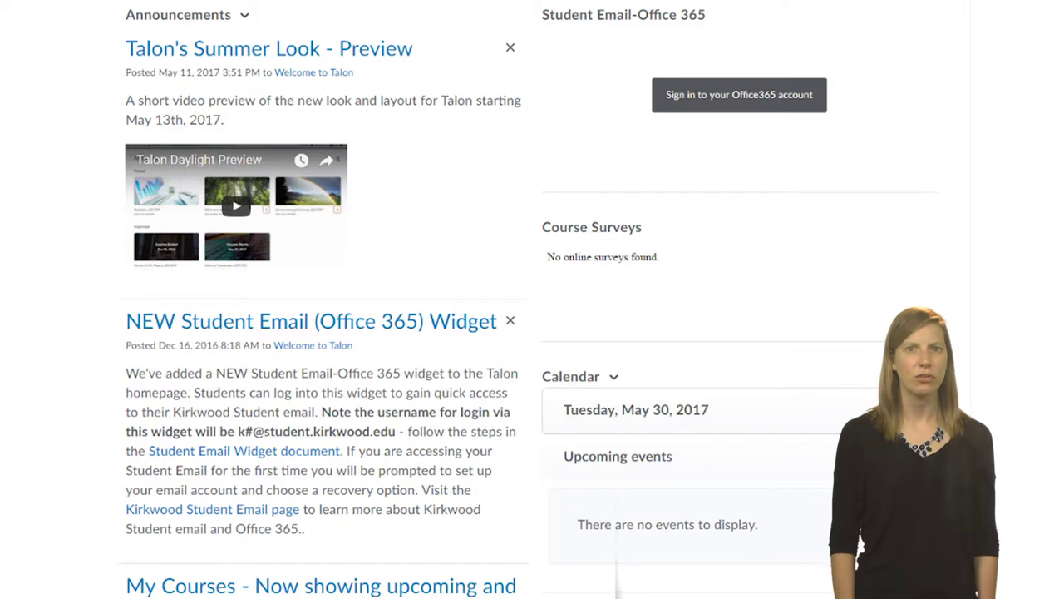
pyautogui.scroll(-6, 969, 261)
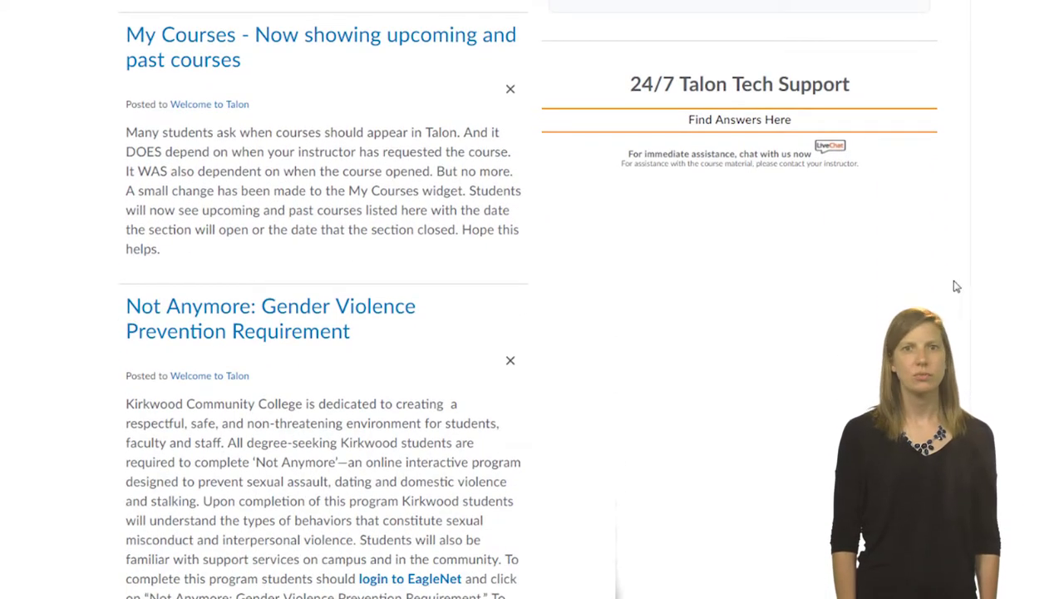
pyautogui.scroll(6, 956, 286)
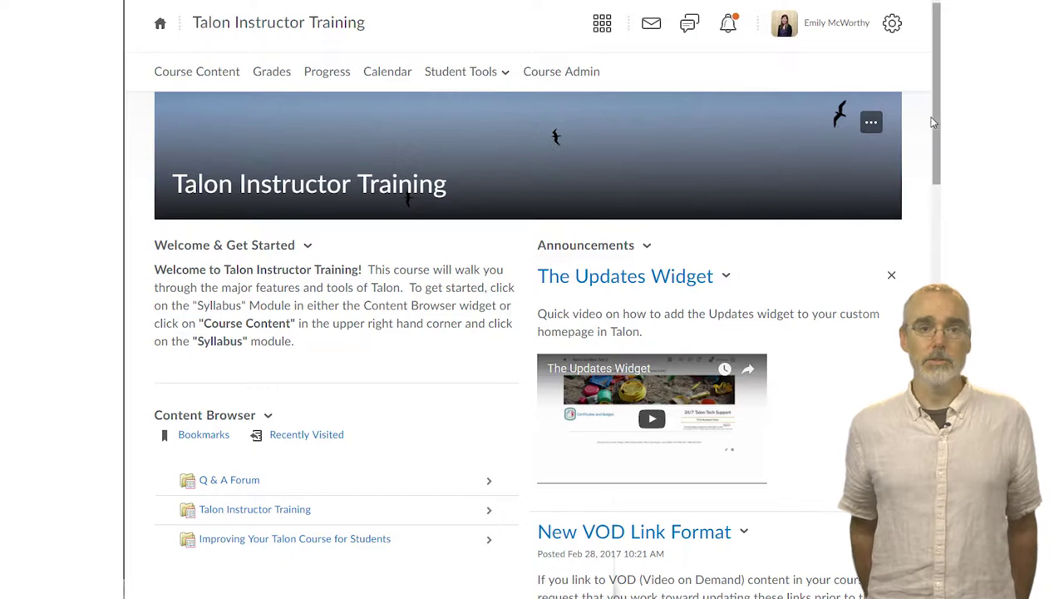
pyautogui.moveTo(937, 136); pyautogui.dragTo(939, 108)
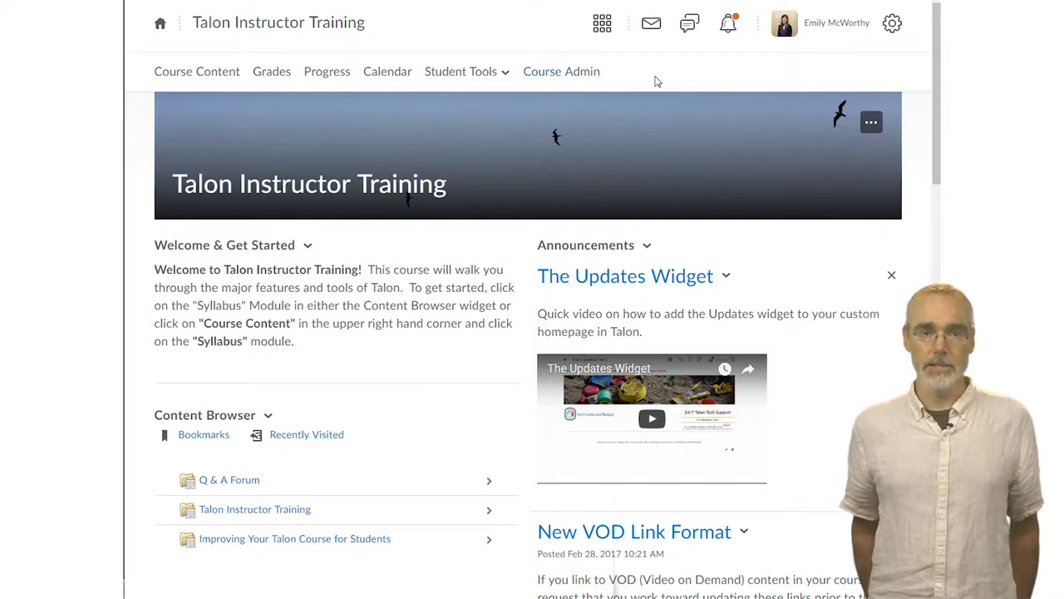
# - Open the course Content page, expand the Talon Instructor Training module and show its Upload / Create options
pyautogui.click(218, 76)
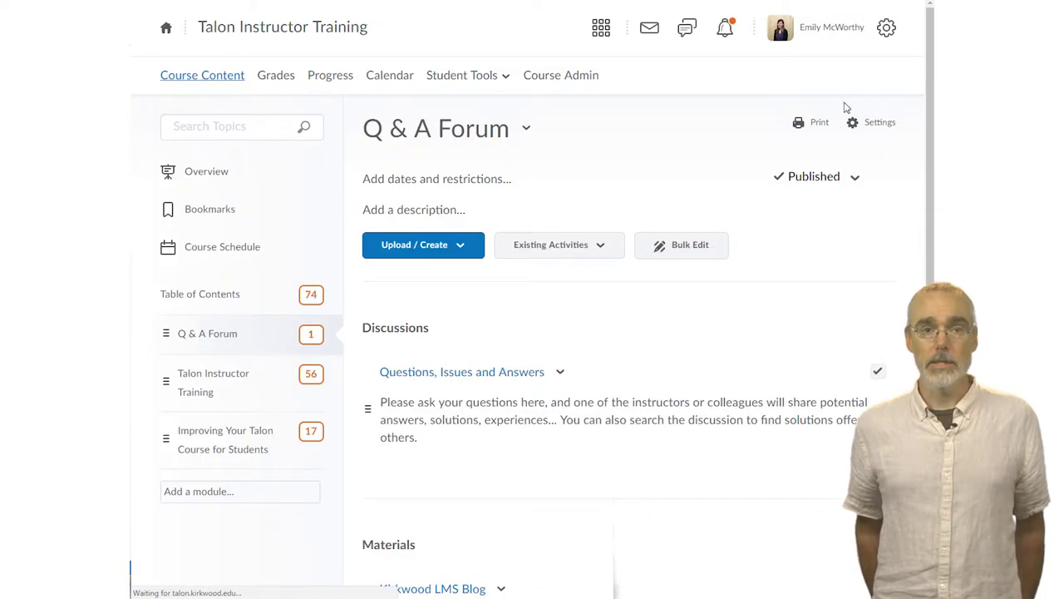
pyautogui.scroll(-1, 310, 441)
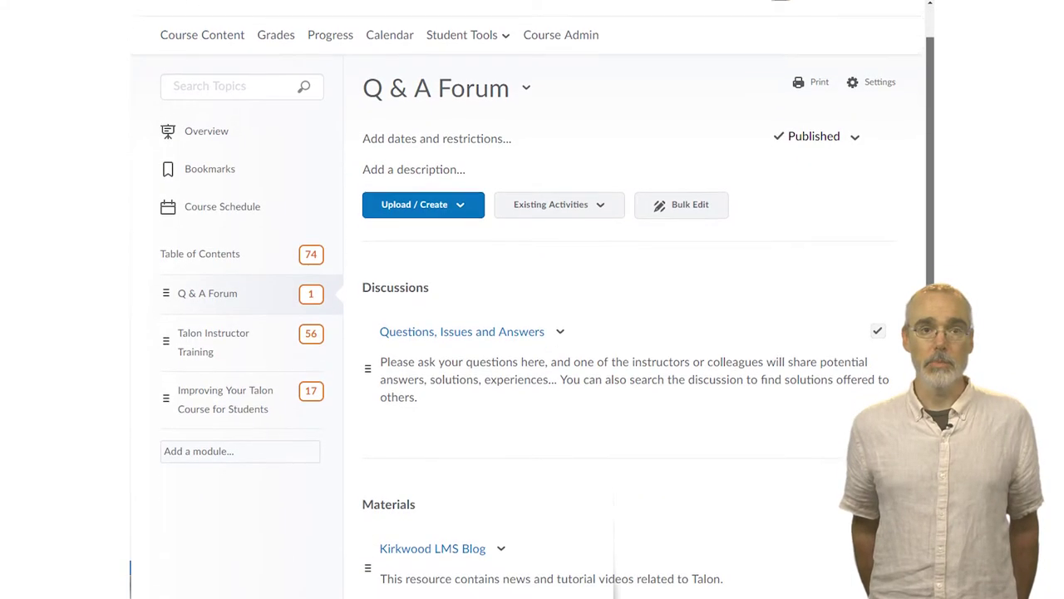
pyautogui.click(210, 449)
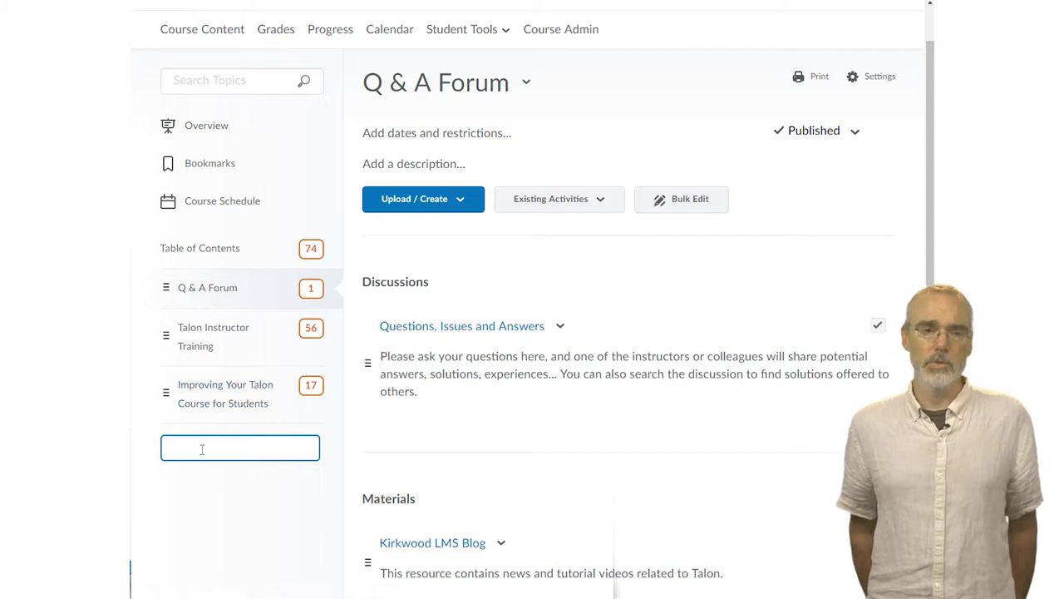
pyautogui.click(203, 333)
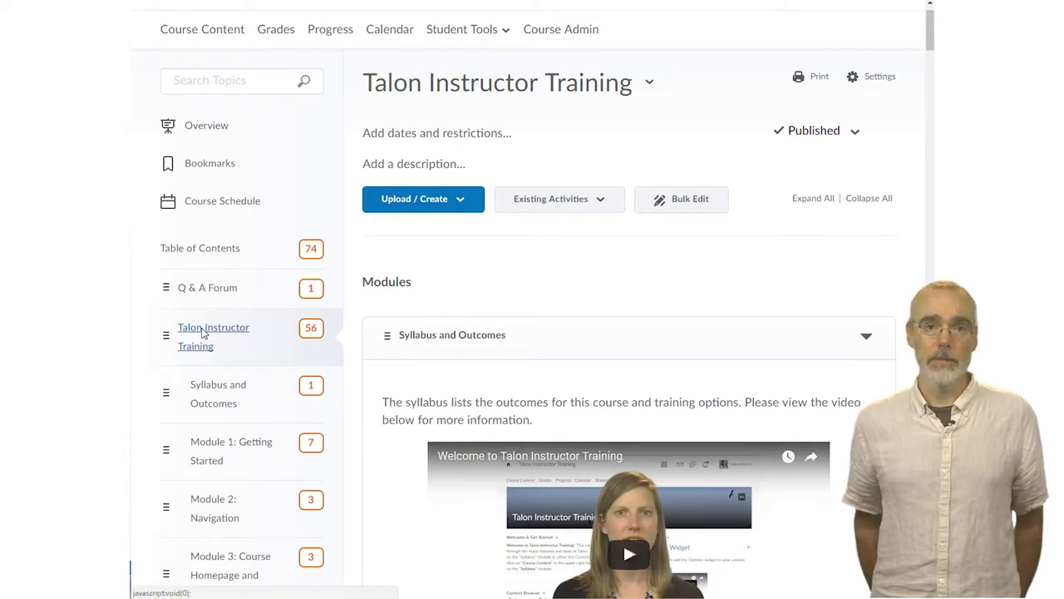
pyautogui.click(460, 201)
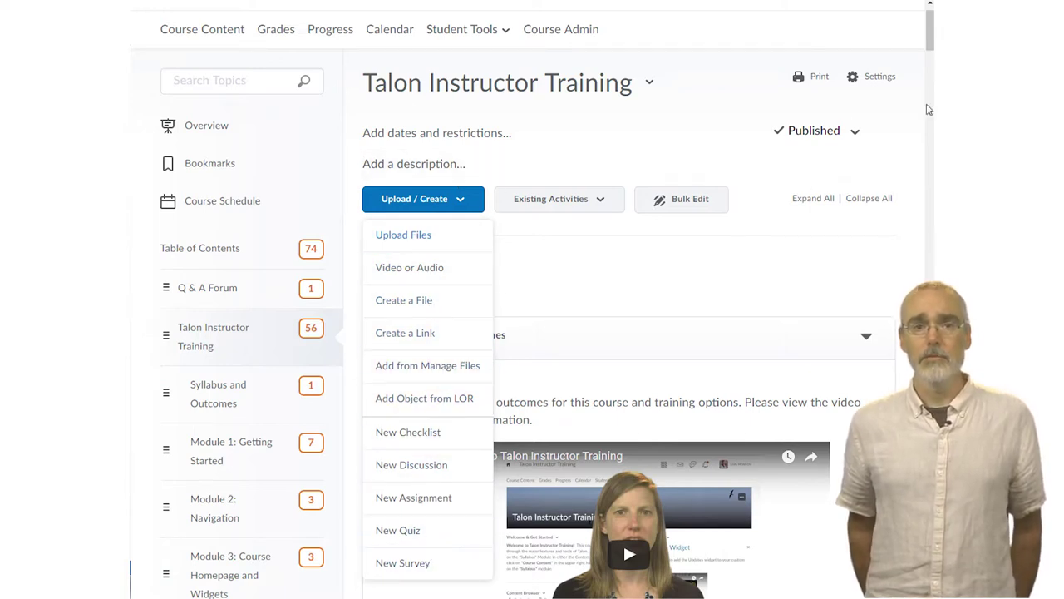
# - Dismiss the Upload / Create menu and go to the Course Admin tools page
pyautogui.click(677, 151)
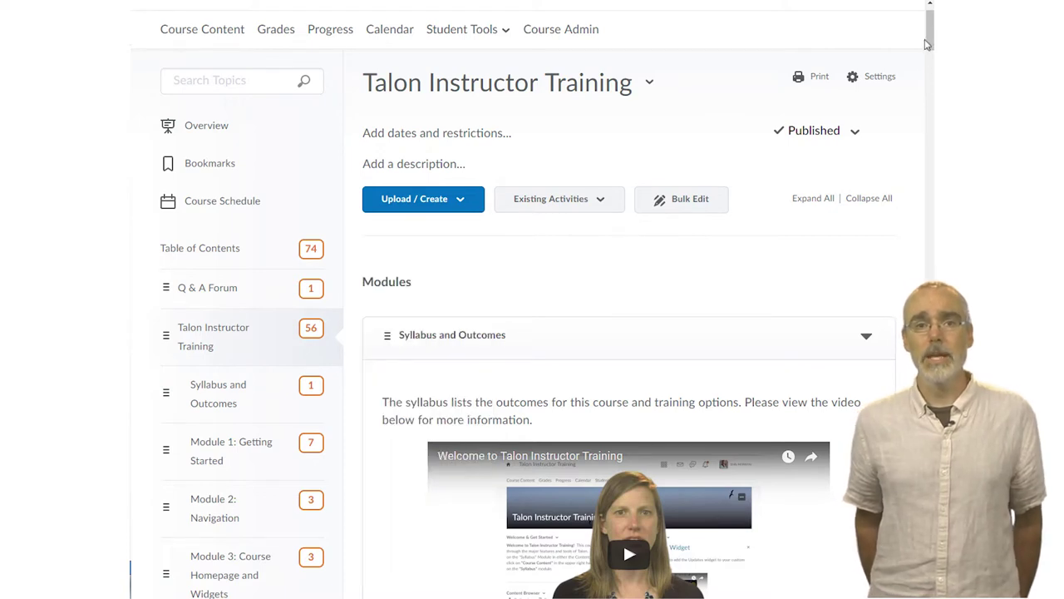
pyautogui.click(562, 30)
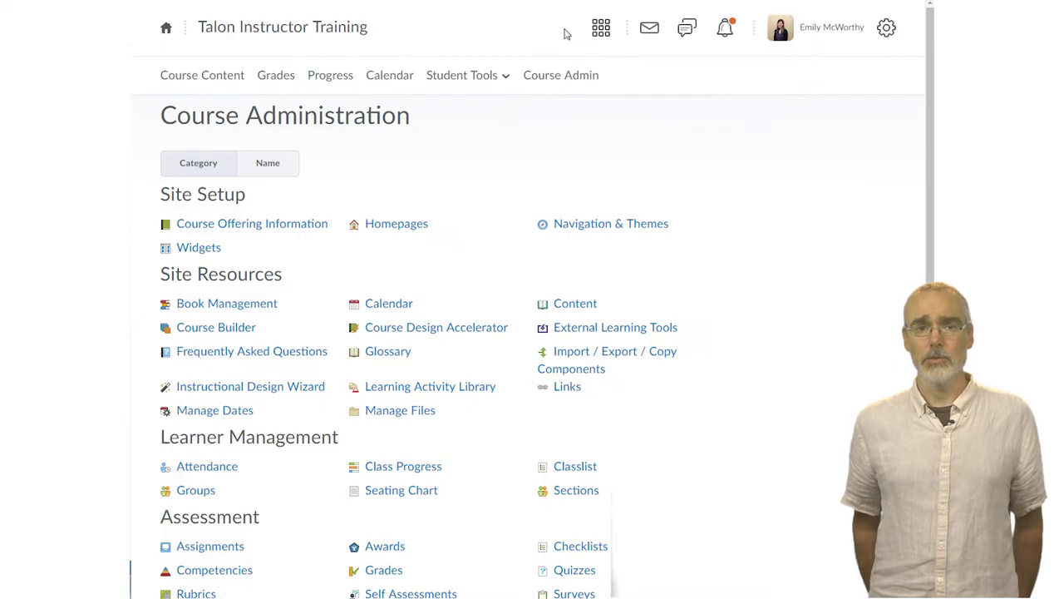
pyautogui.moveTo(931, 83); pyautogui.dragTo(932, 149)
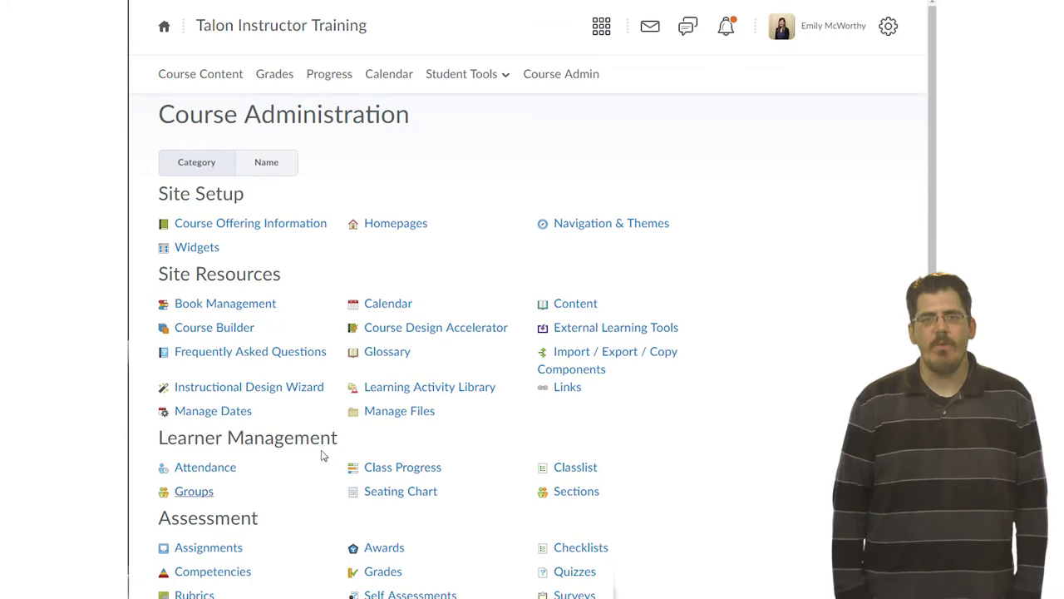
# - Open Manage Grades and scroll through the grade items, types and maximum points
pyautogui.click(277, 76)
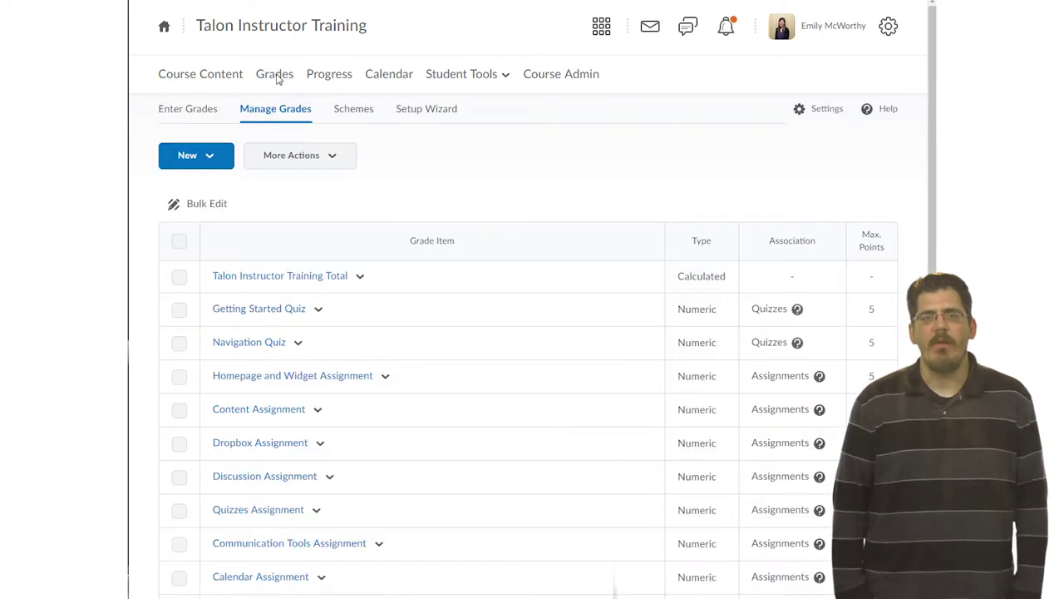
pyautogui.scroll(-3, 925, 153)
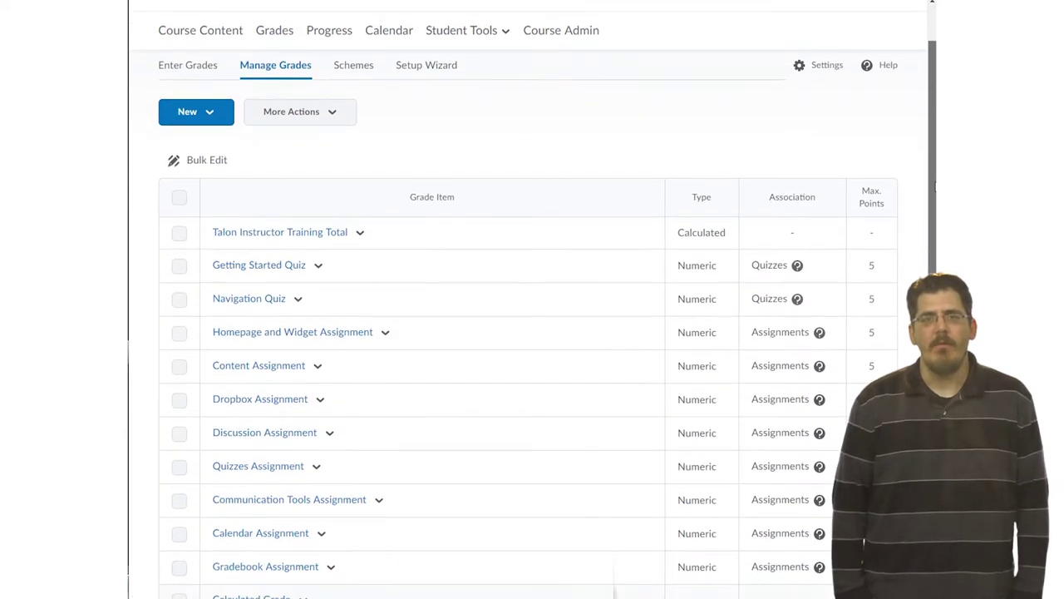
pyautogui.scroll(3, 927, 208)
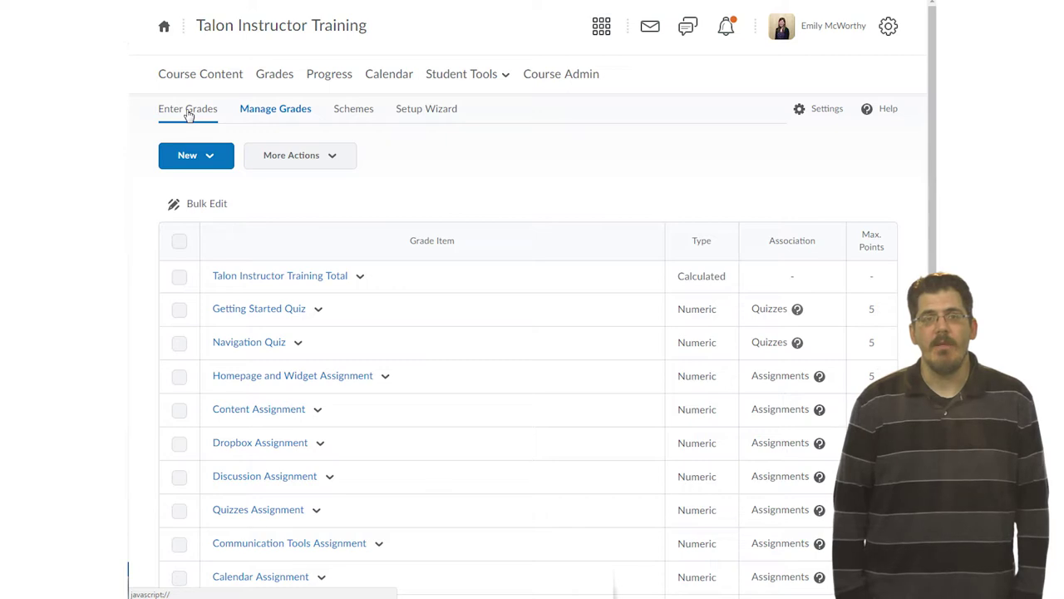
# - Open a student's Progress Summary and scroll through their grade, objectives and content visits
pyautogui.click(330, 76)
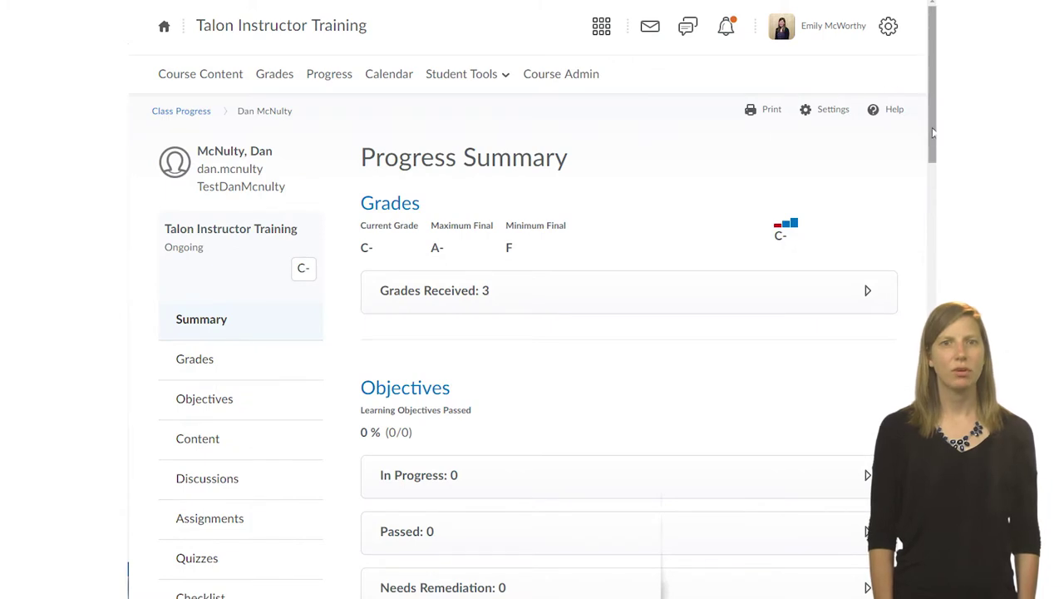
pyautogui.scroll(-3, 932, 133)
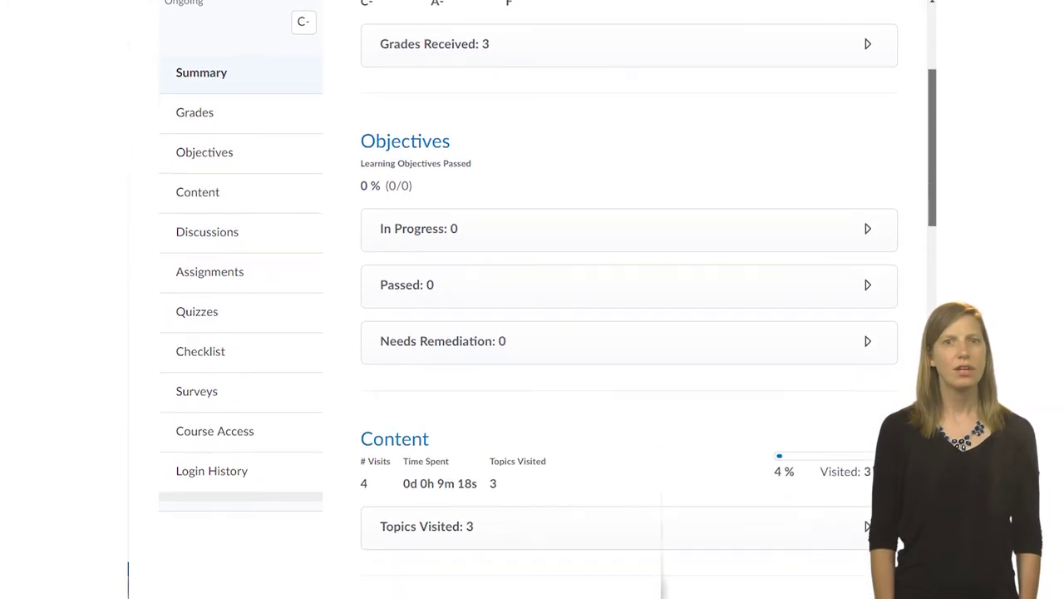
pyautogui.scroll(1, 782, 190)
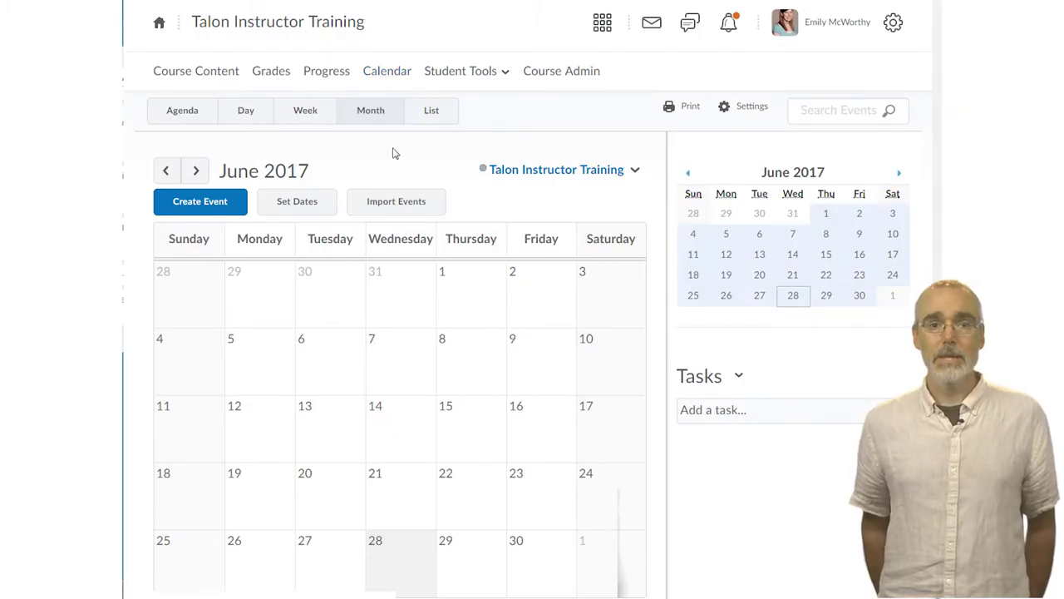
# - Edit the Content Assignment's properties in place and add a due date of 4/28/2017 12:00 PM
pyautogui.click(391, 558)
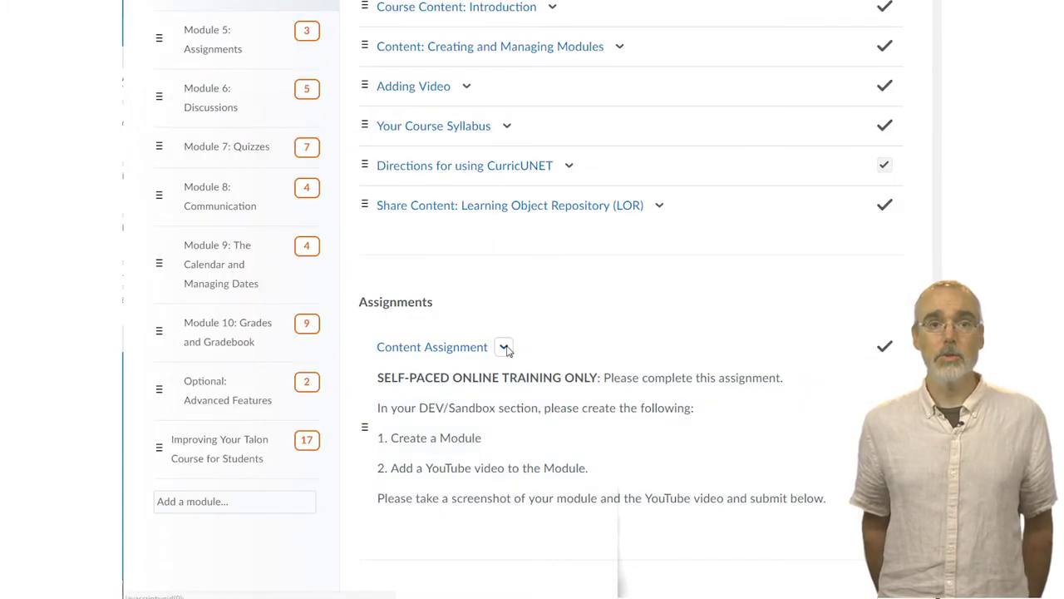
pyautogui.click(504, 347)
pyautogui.click(519, 225)
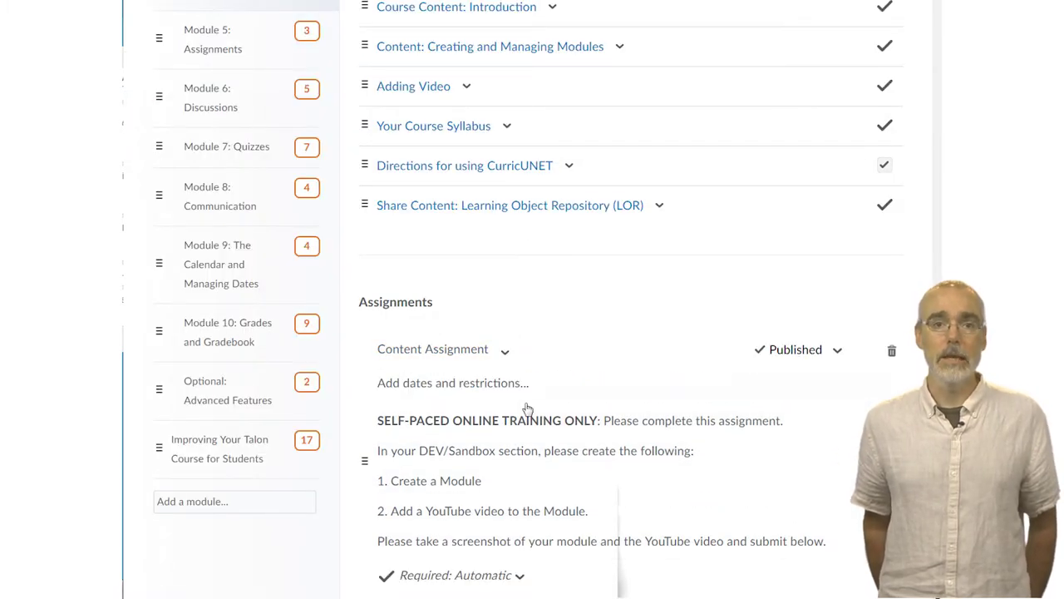
pyautogui.click(452, 385)
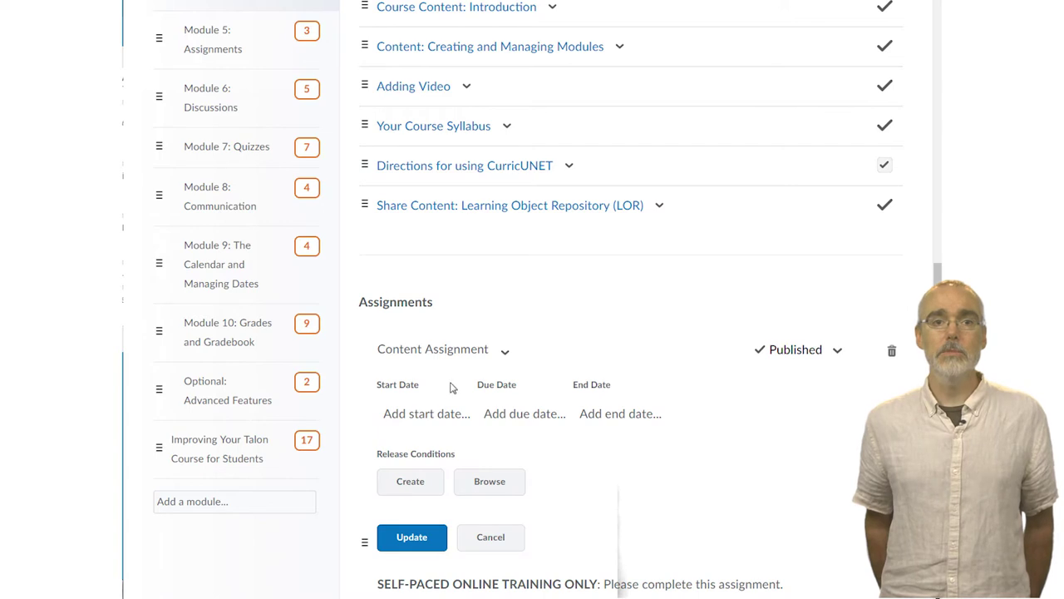
pyautogui.click(511, 422)
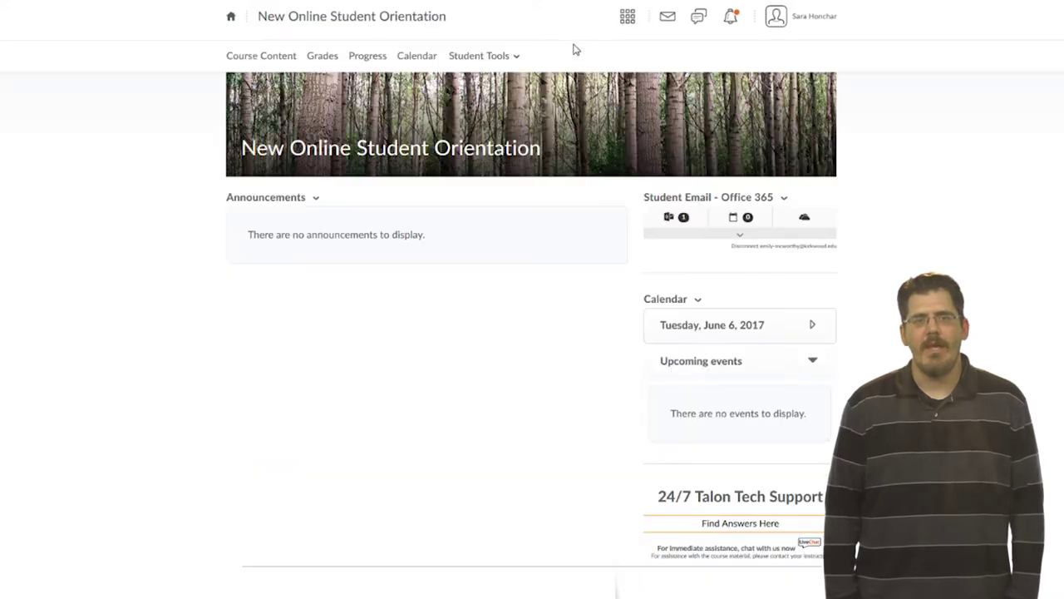
# - Check the minibar Message alerts for new email and instant messages
pyautogui.click(670, 18)
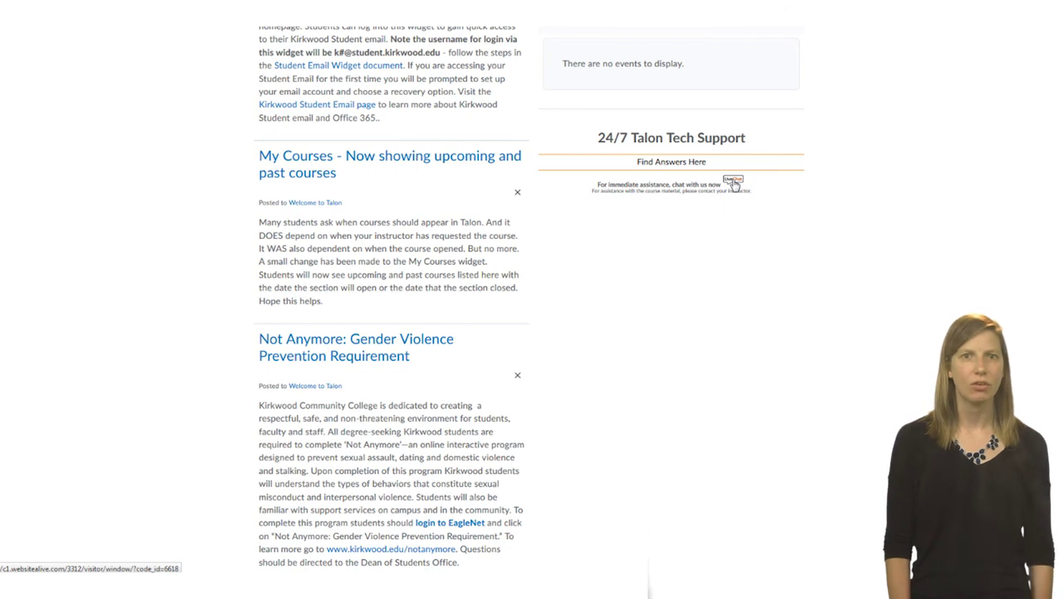
# - Open Find Answers Here from the 24/7 Talon Tech Support widget and scroll its help topics
pyautogui.click(687, 166)
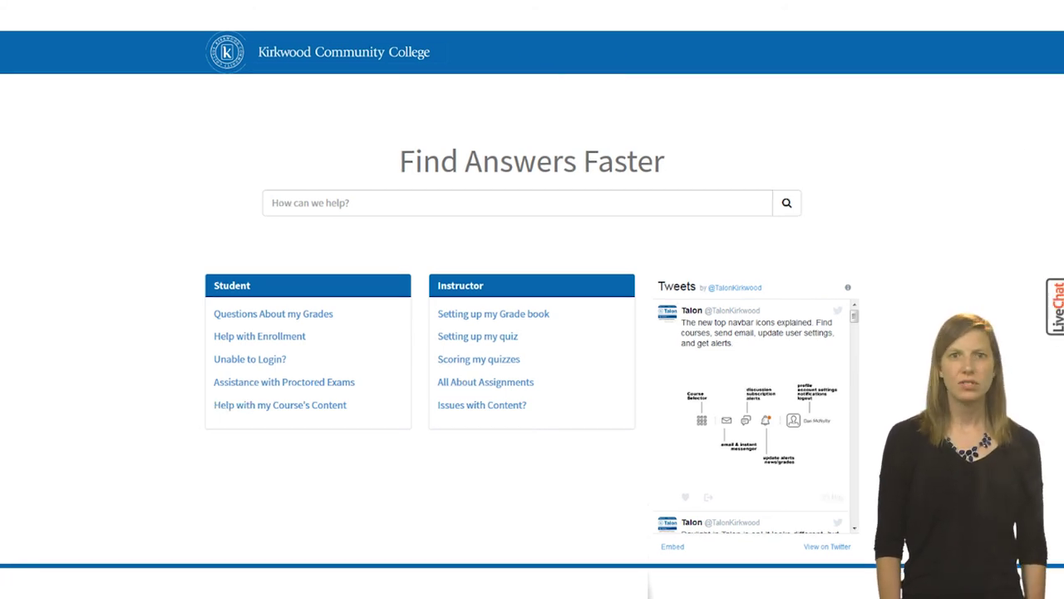
pyautogui.scroll(-1, 532, 299)
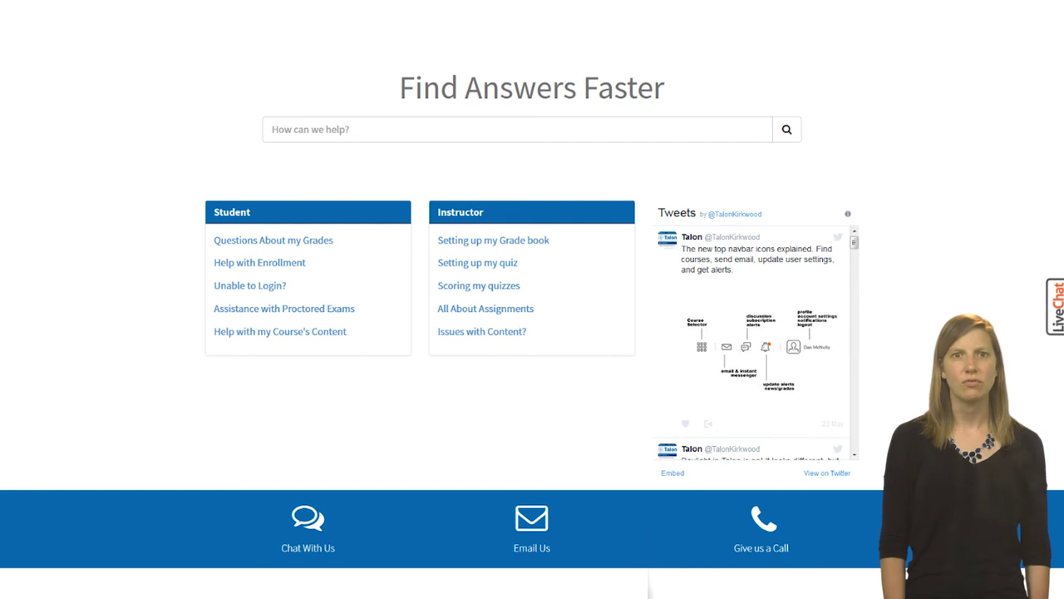